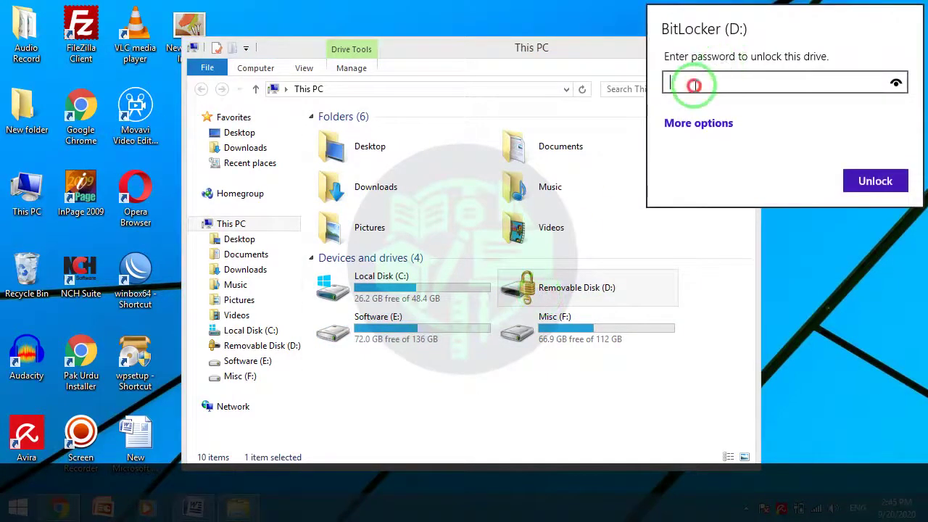
Step: Unlock Removable Disk (D:) by entering the BitLocker password and open the drive
type("***")
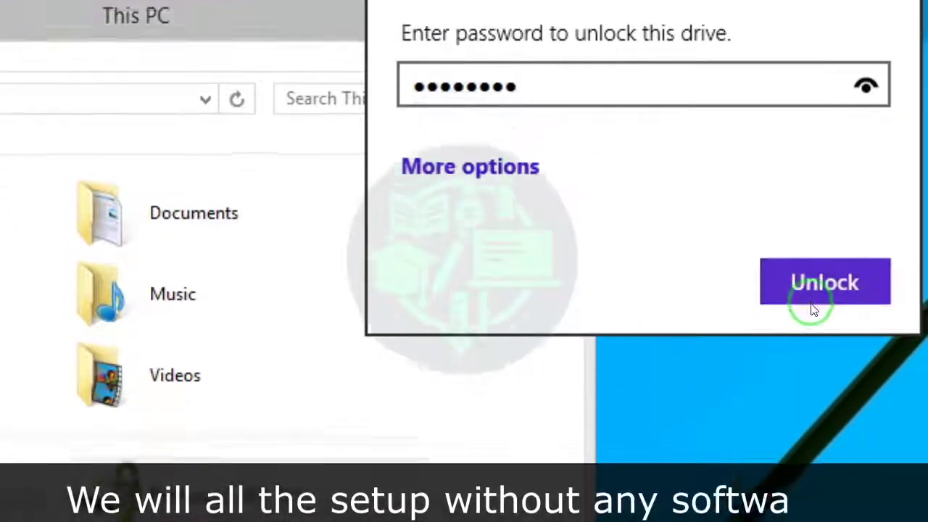
left_click(815, 290)
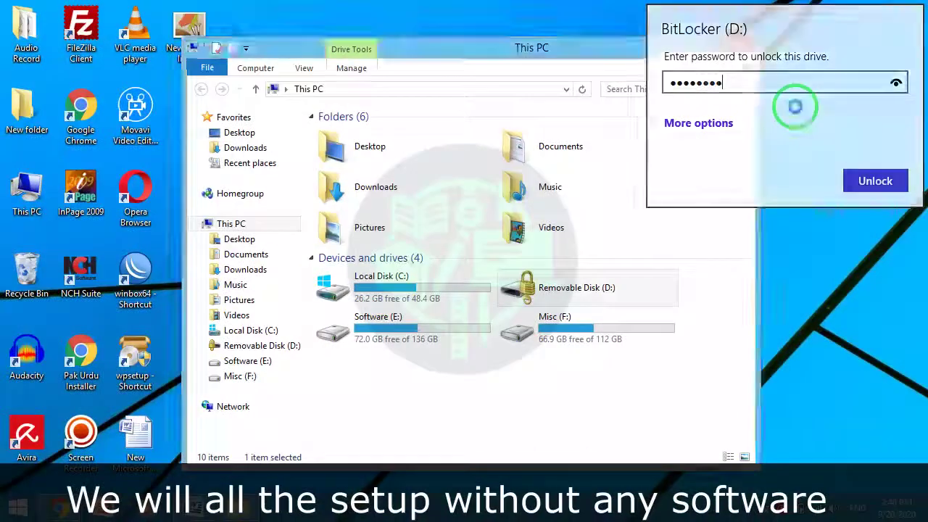
left_click(565, 297)
left_click(559, 298)
double_click(557, 293)
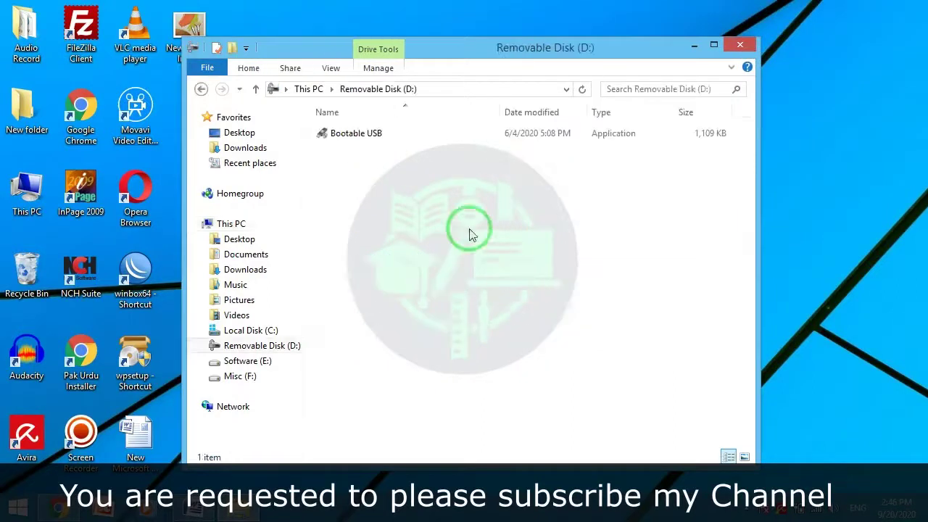
Step: Examine the contents of Removable Disk (D:), reopening the drive once, and return to This PC
left_click(364, 133)
left_click(201, 89)
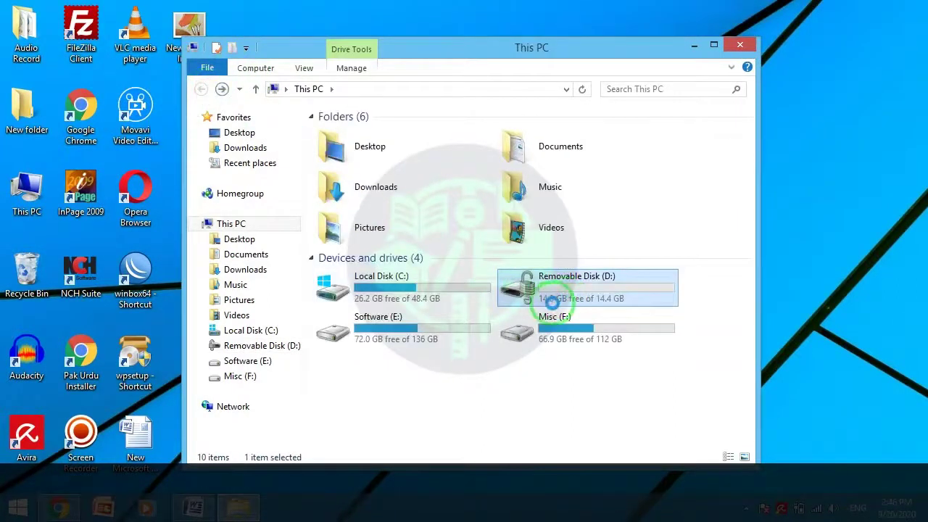
double_click(549, 300)
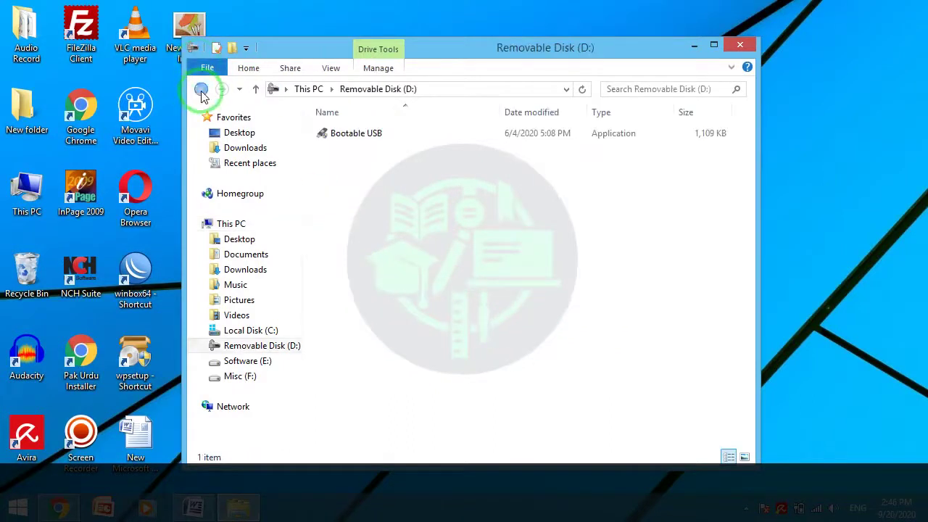
left_click(201, 89)
left_click(483, 393)
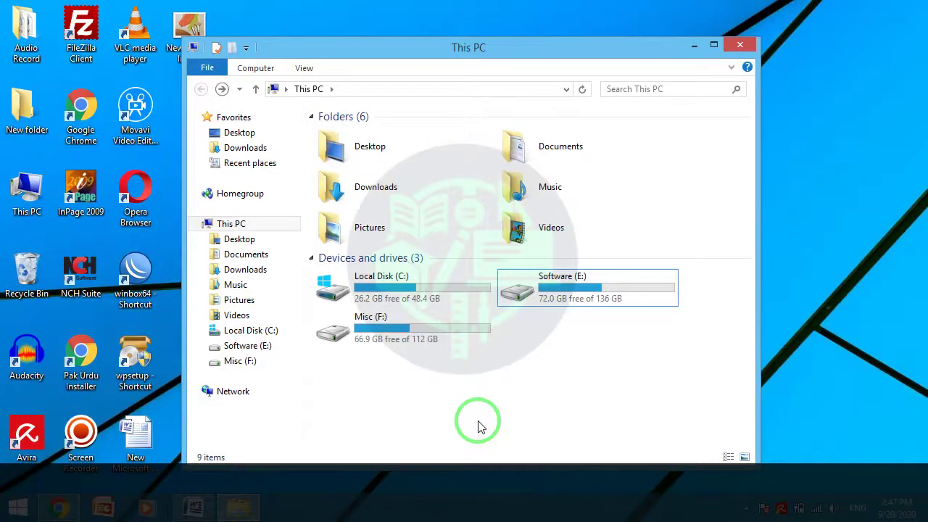
Step: Format Removable Disk (D:) with NTFS, 4096-byte allocation units and Quick Format, and close the format dialog
right_click(435, 377)
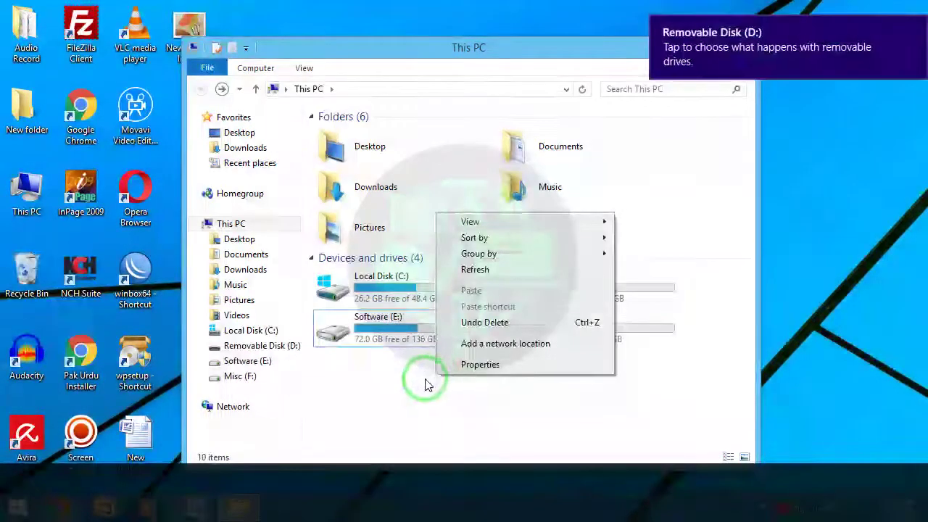
left_click(608, 292)
right_click(608, 292)
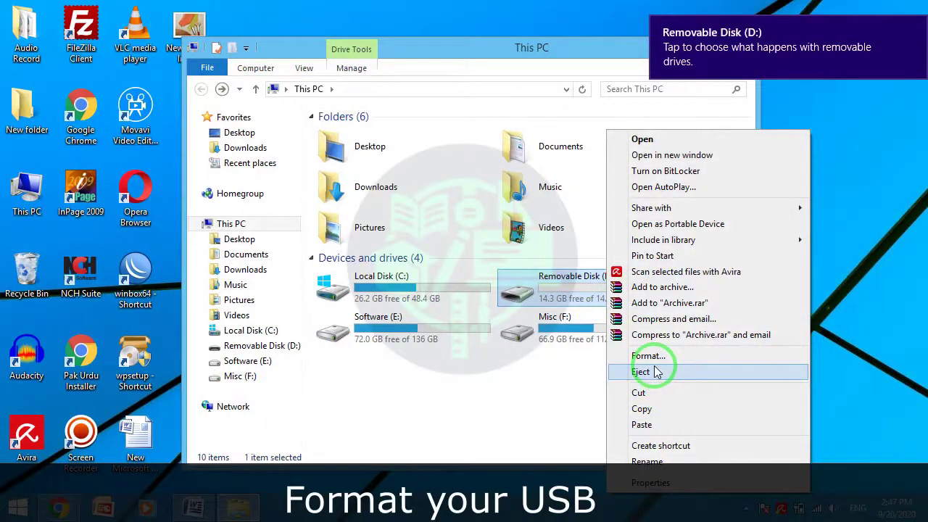
left_click(648, 356)
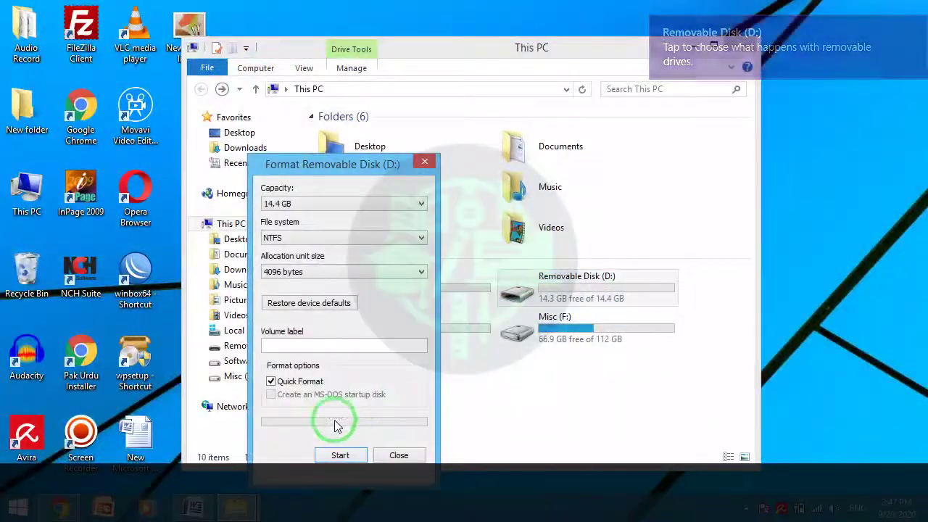
left_click(340, 456)
left_click(506, 254)
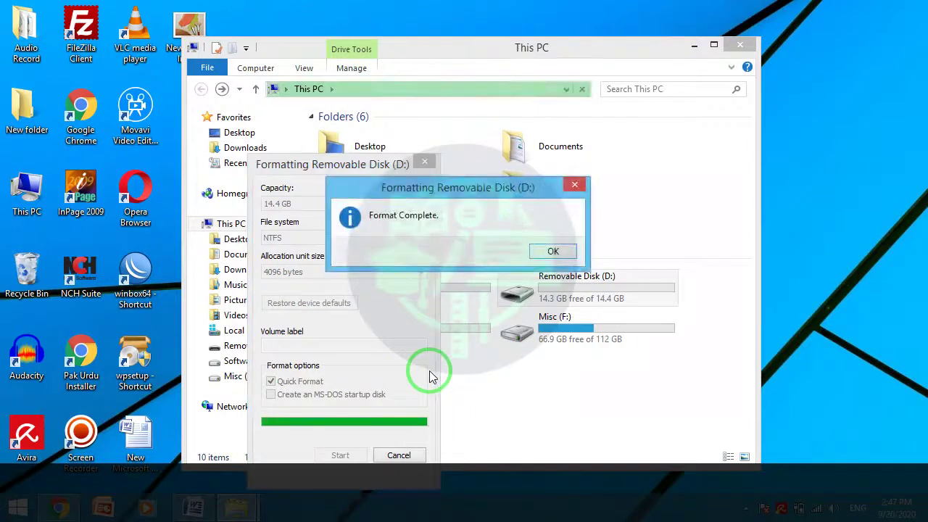
left_click(551, 251)
left_click(399, 456)
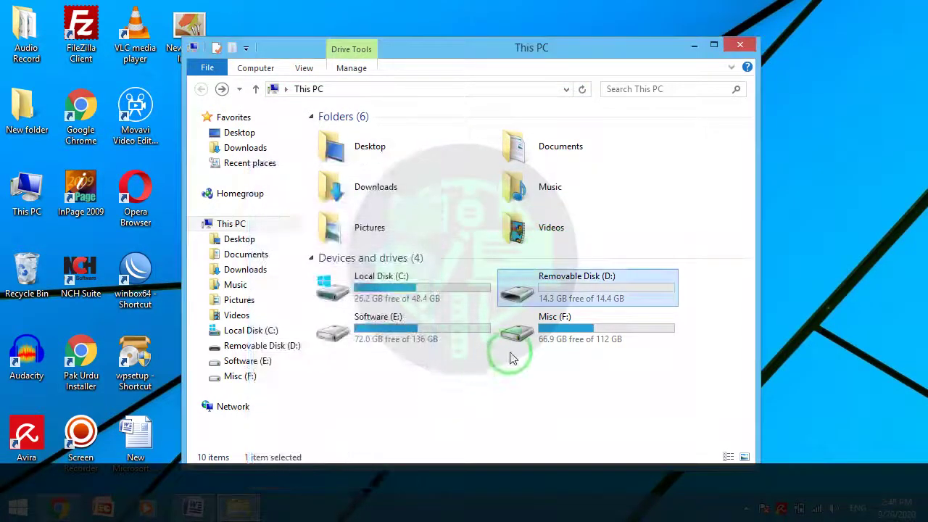
Step: Turn on BitLocker for Removable Disk (D:), choosing to unlock it with a password, and enter and confirm the new drive password
right_click(564, 301)
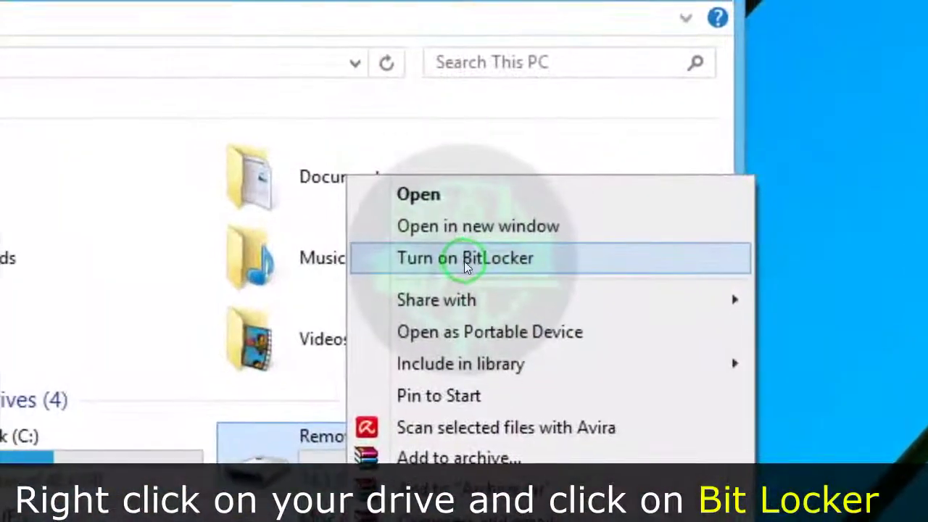
left_click(467, 267)
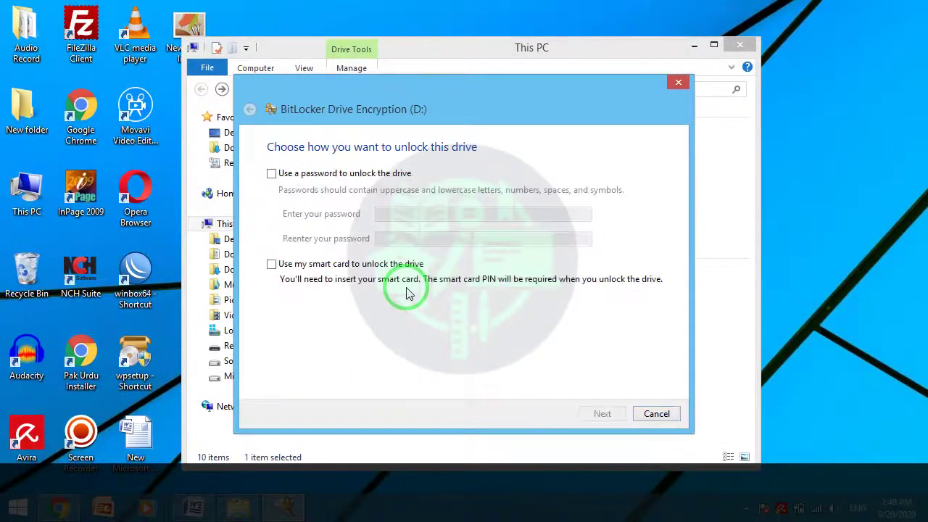
left_click(300, 175)
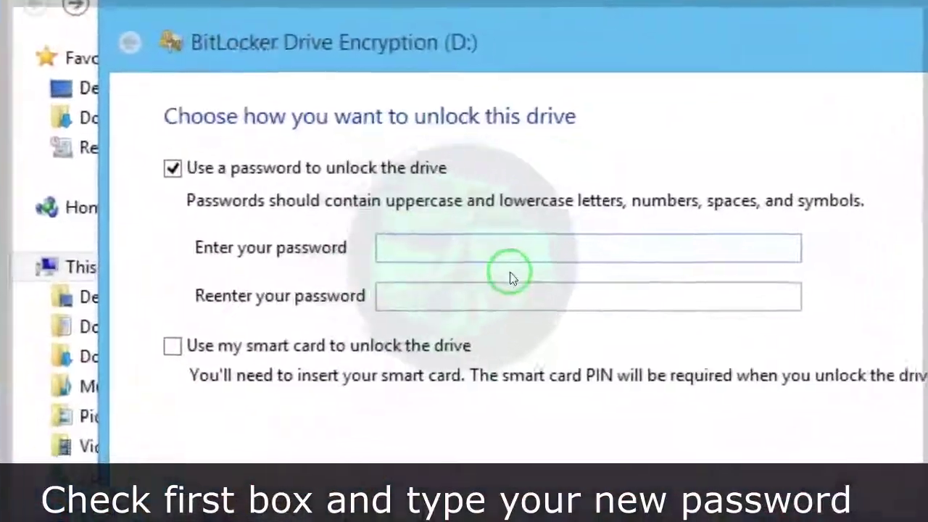
left_click(481, 242)
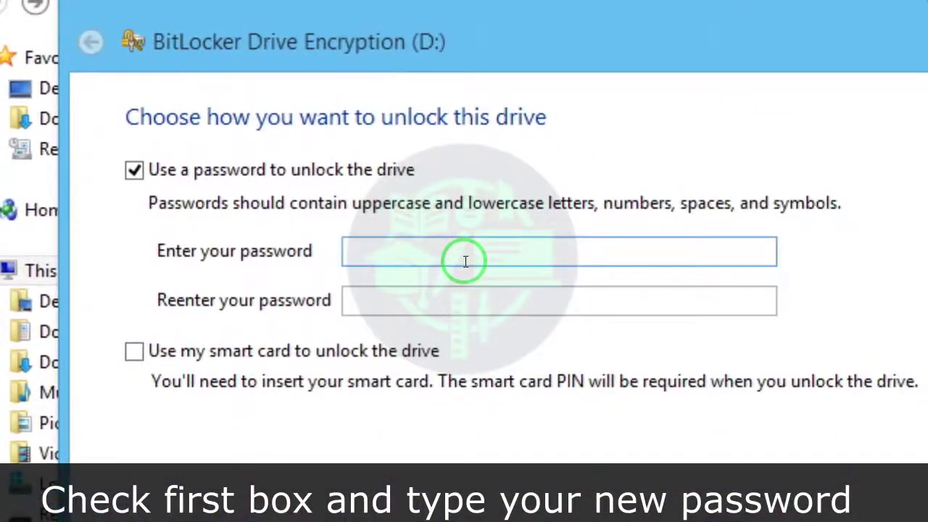
type("a")
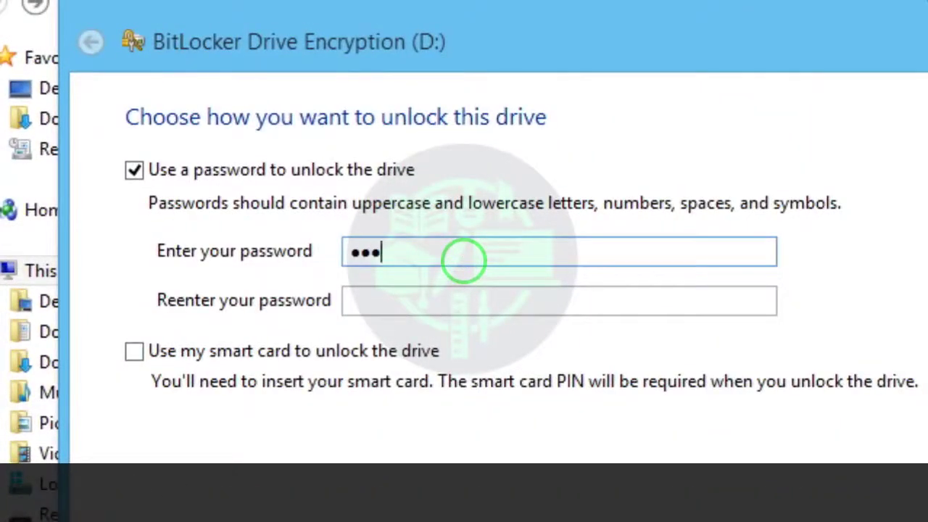
type("a")
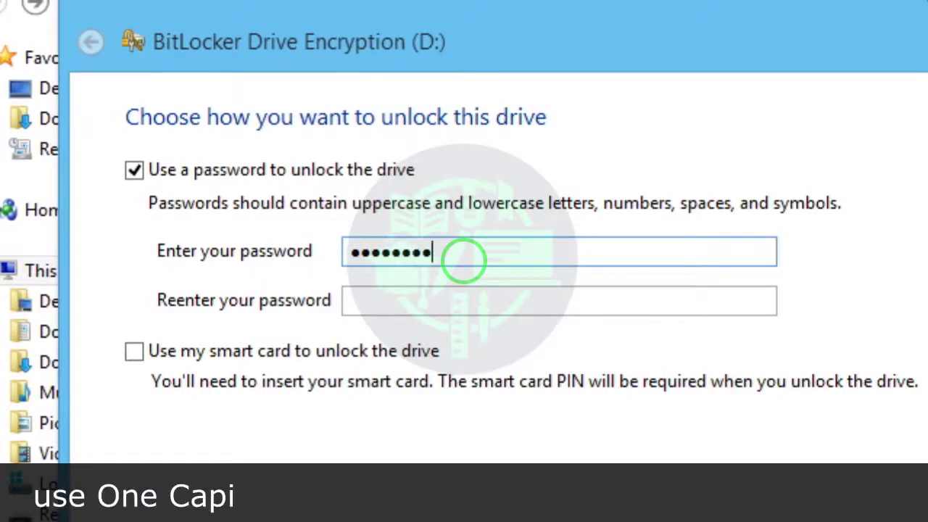
key("Tab")
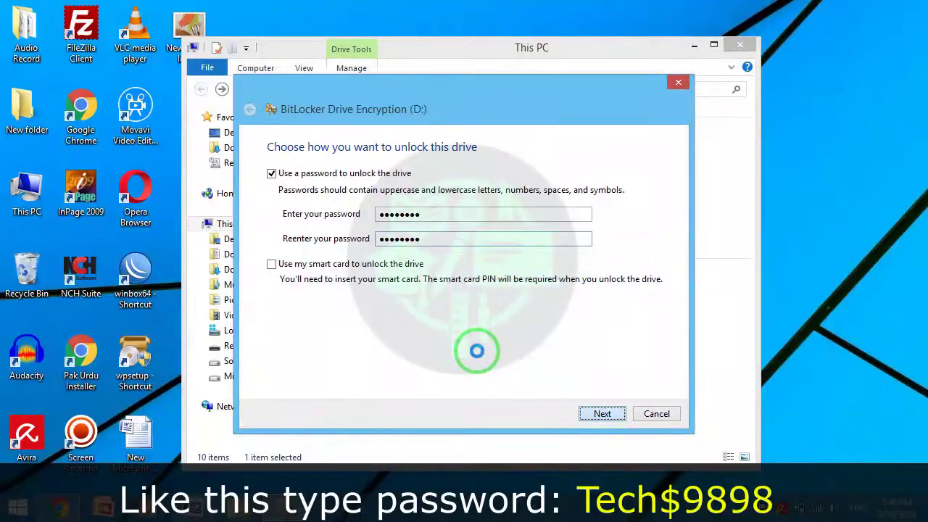
key("Return")
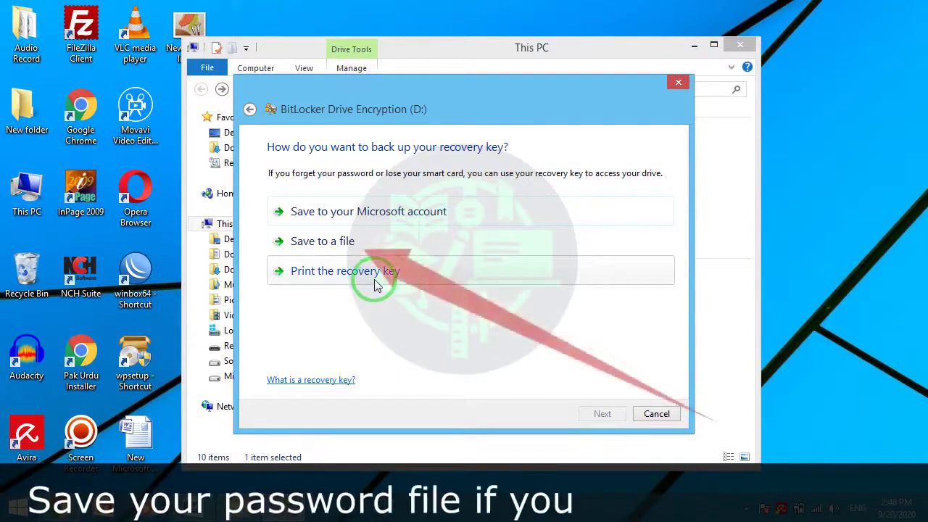
Step: Back up the BitLocker recovery key as a text file on the Desktop and continue the setup
left_click(350, 250)
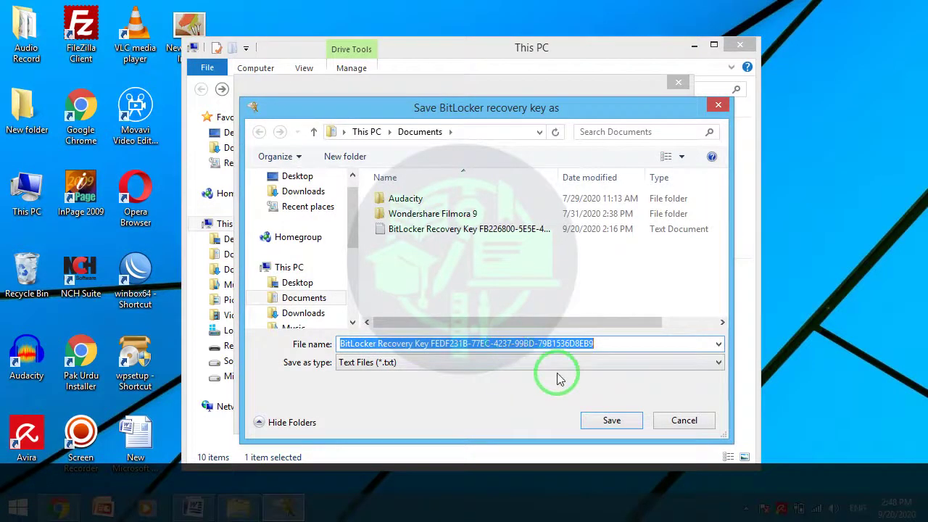
left_click(302, 179)
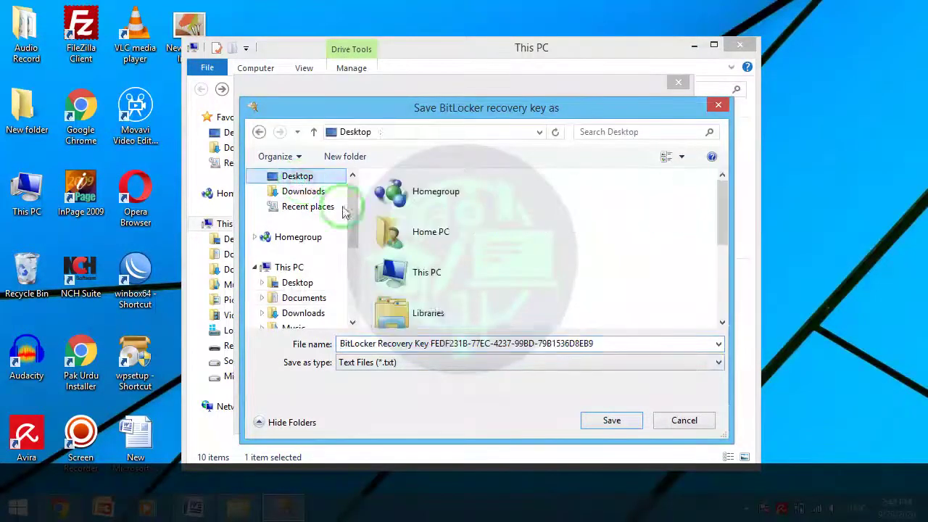
left_click(612, 421)
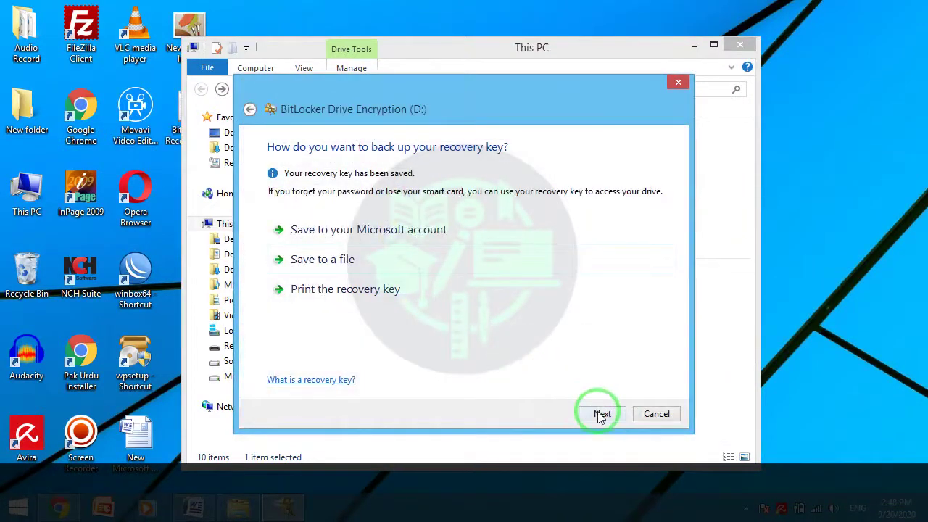
left_click(602, 414)
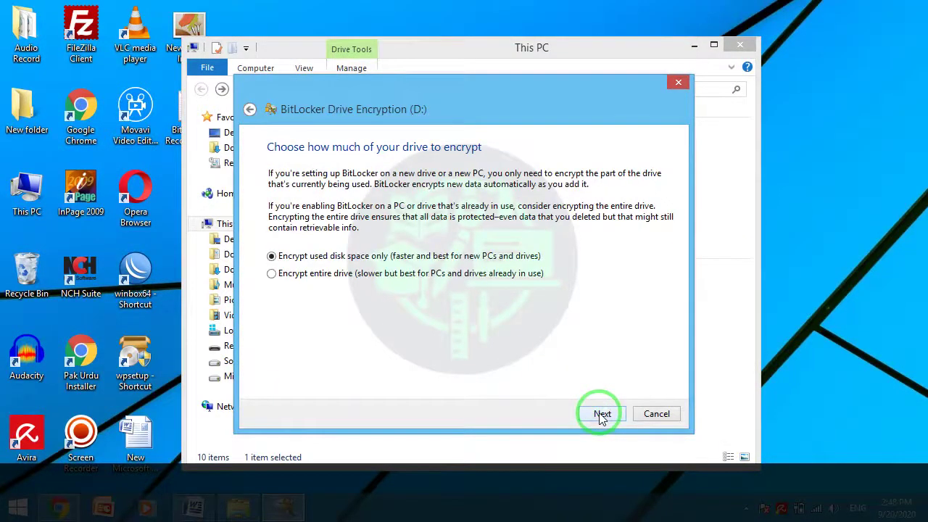
Step: Encrypt only the used disk space of drive D: and close the completion dialog
left_click(601, 414)
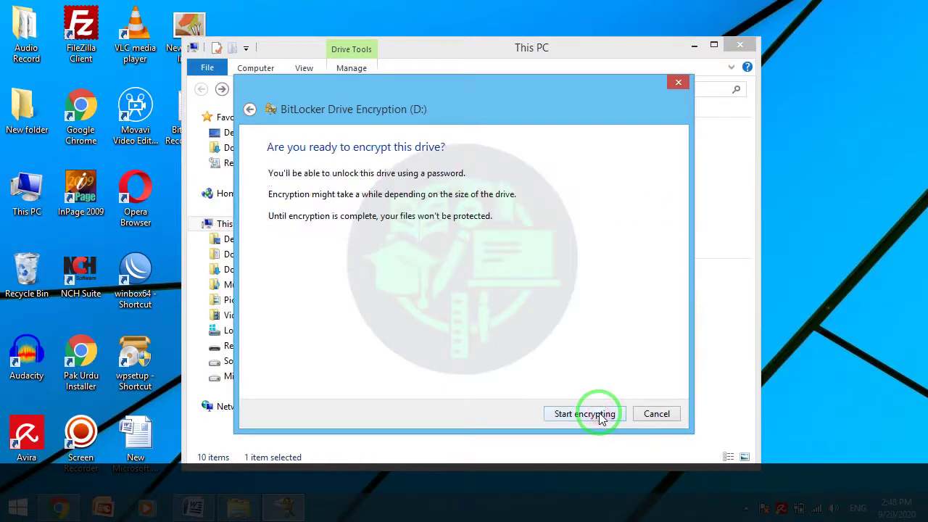
left_click(584, 415)
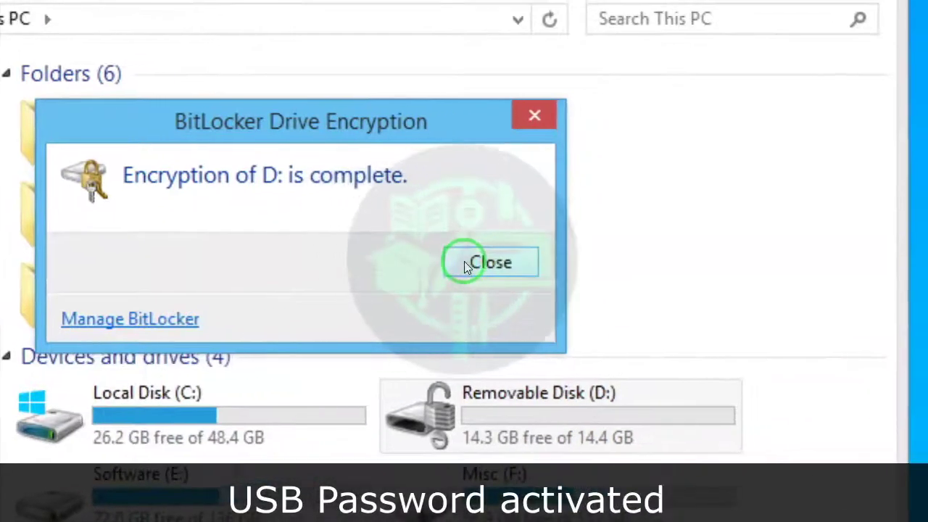
left_click(484, 263)
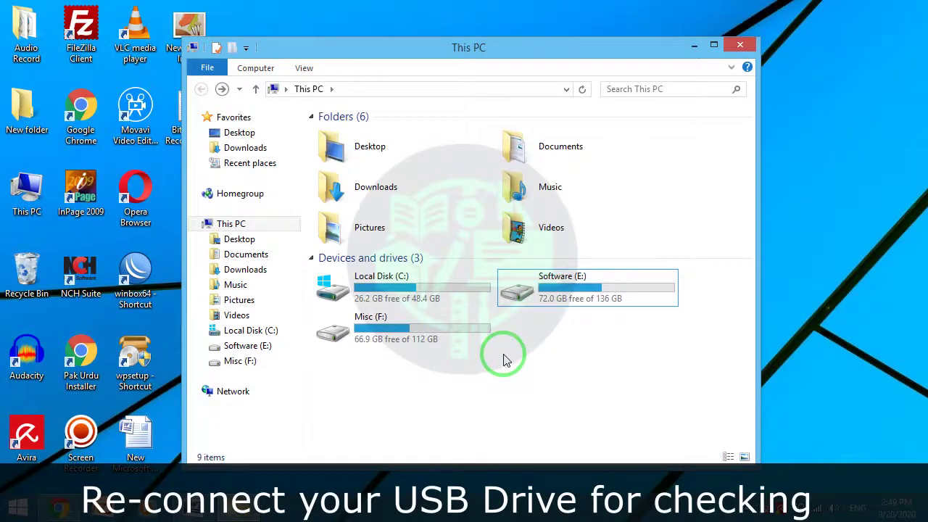
Step: Unlock the reconnected Removable Disk (D:) with its BitLocker password and dismiss the removable-drive action choices
left_click(573, 287)
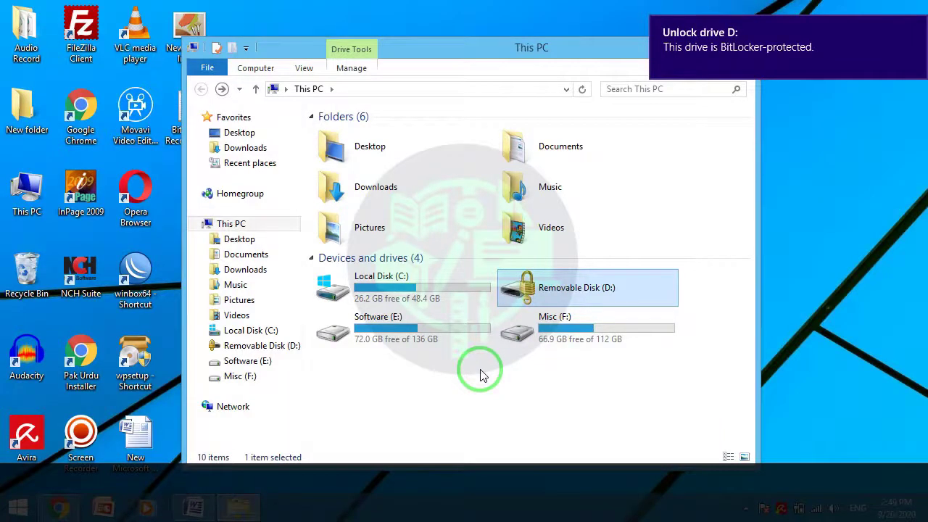
double_click(567, 295)
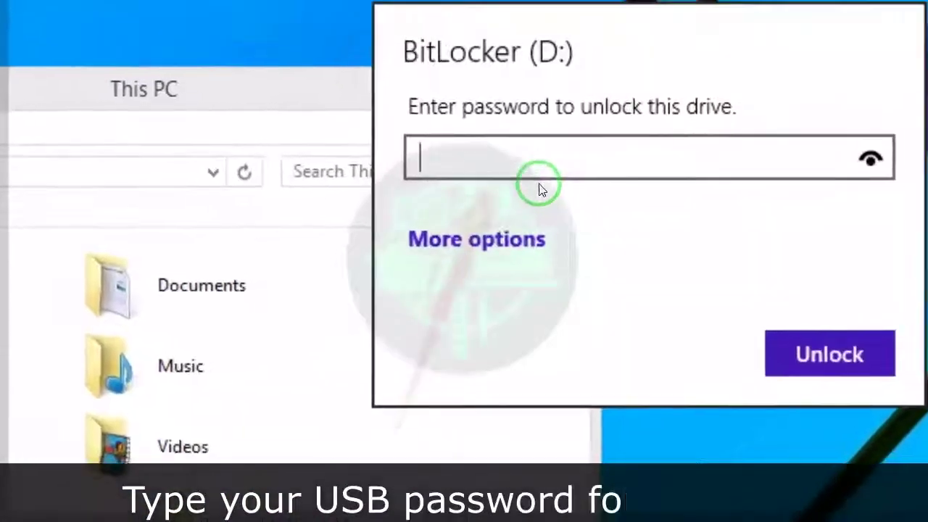
left_click(530, 179)
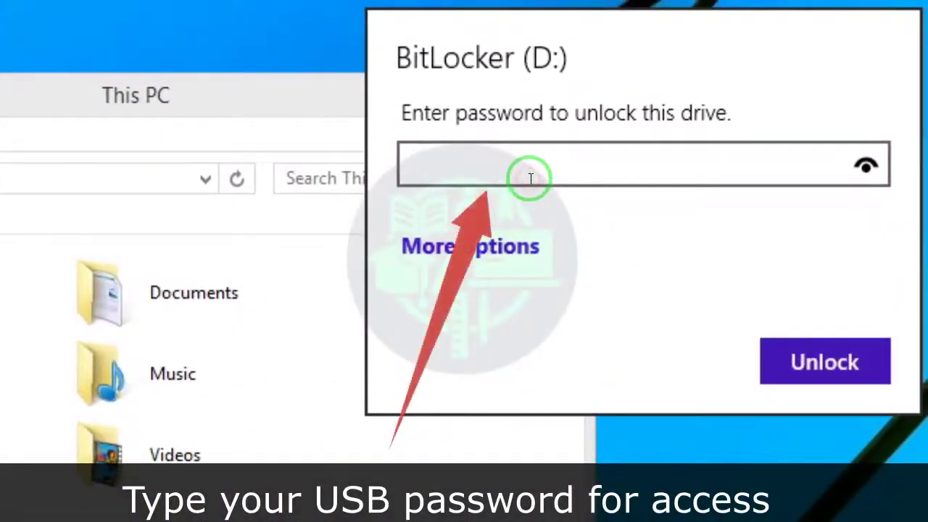
type("••••••")
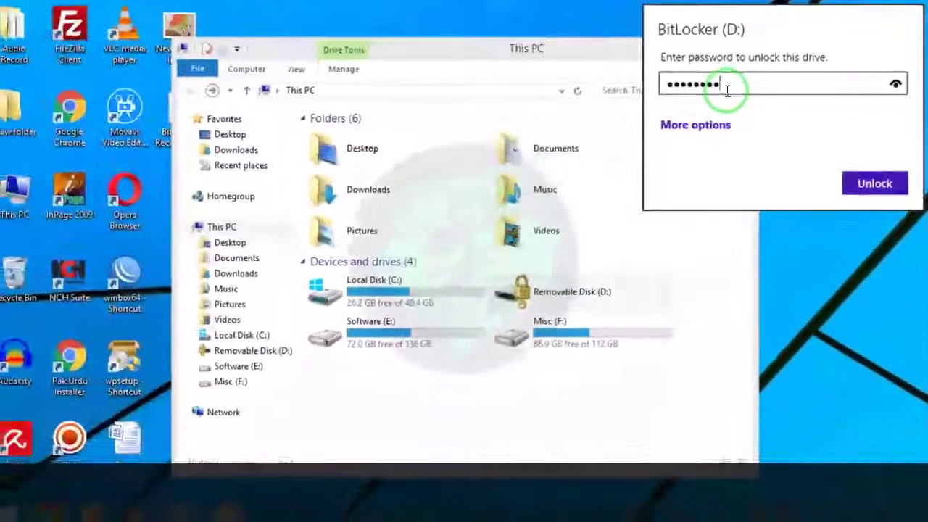
left_click(869, 180)
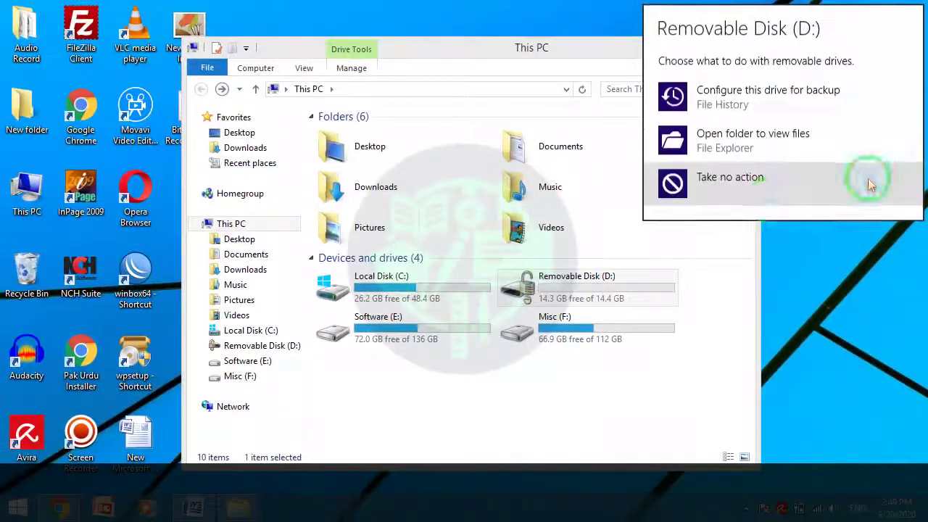
left_click(519, 395)
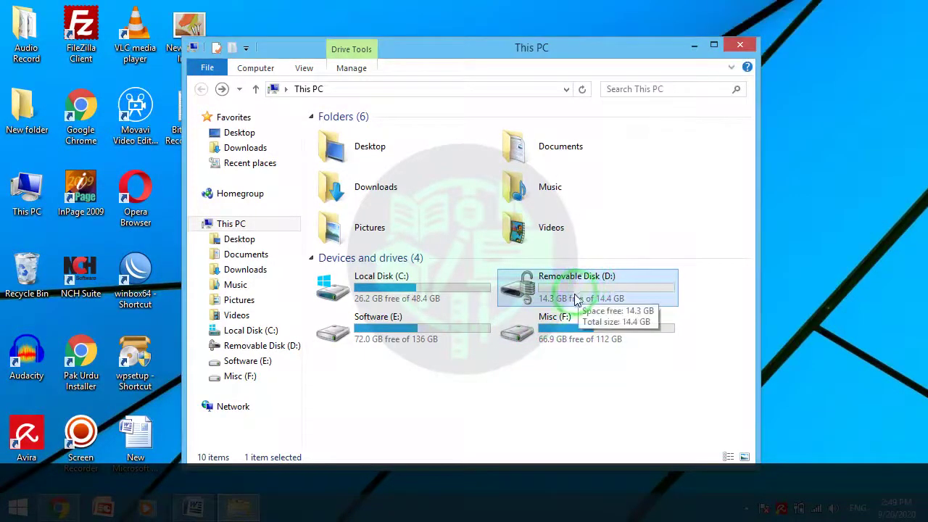
Step: Open the unlocked Removable Disk (D:) to check access to it, and return to This PC
double_click(573, 293)
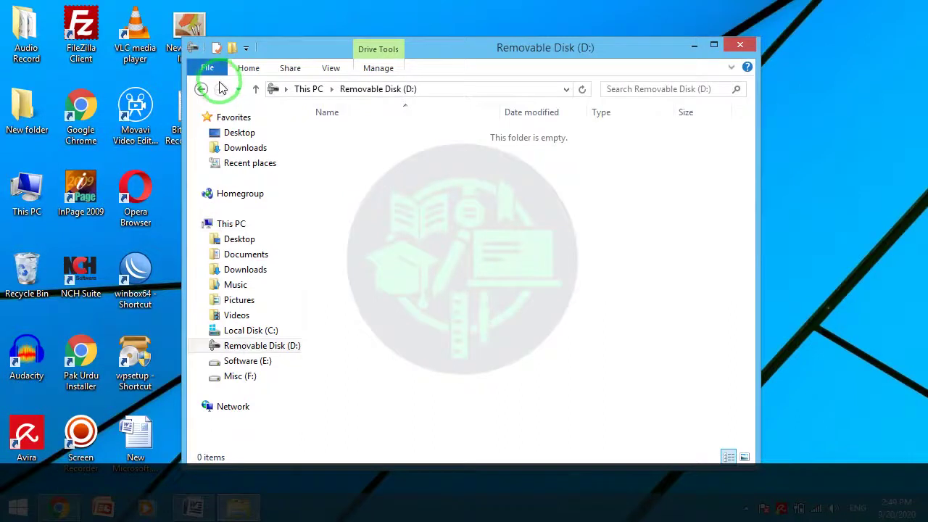
left_click(201, 89)
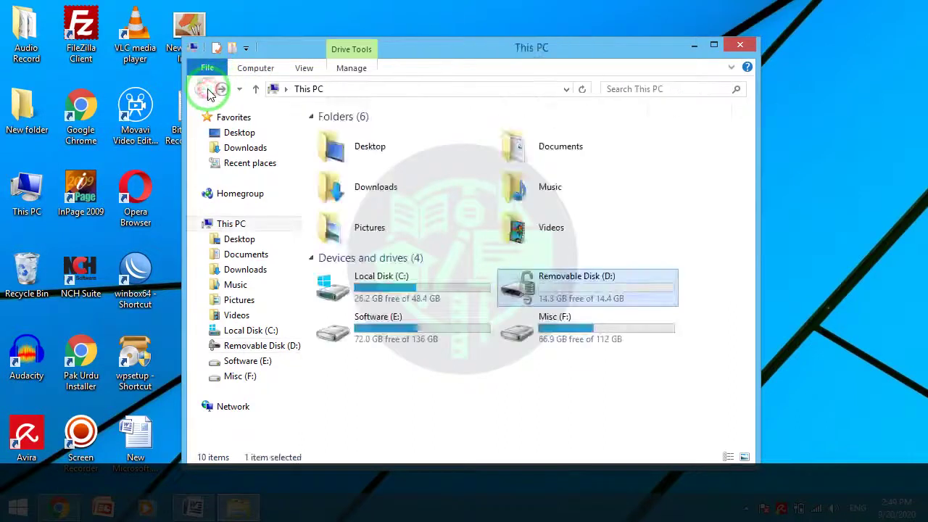
left_click(595, 394)
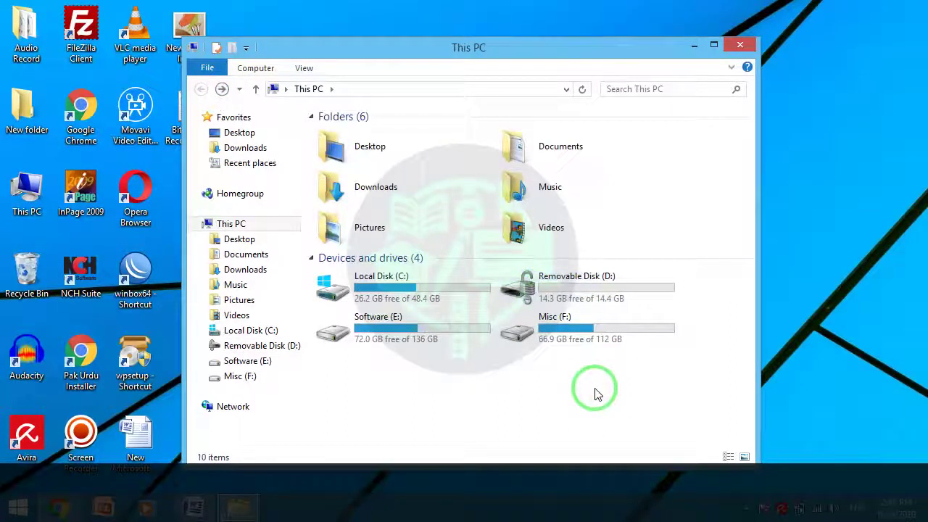